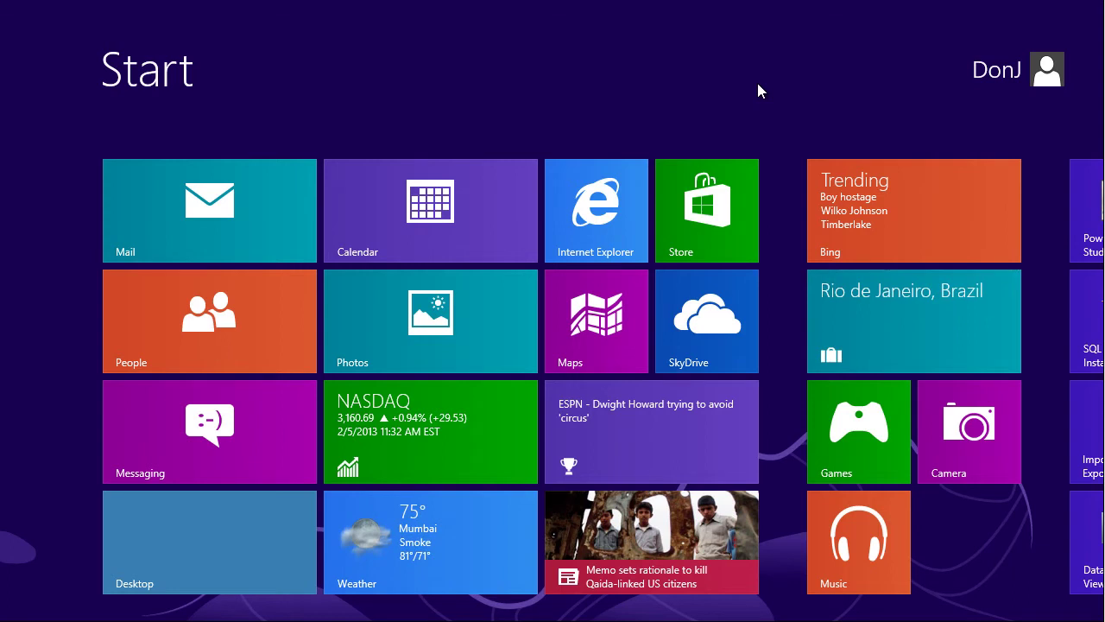
View the Start screen's Settings pane, both directly and through the charms, and dismiss it.
key(super+i)
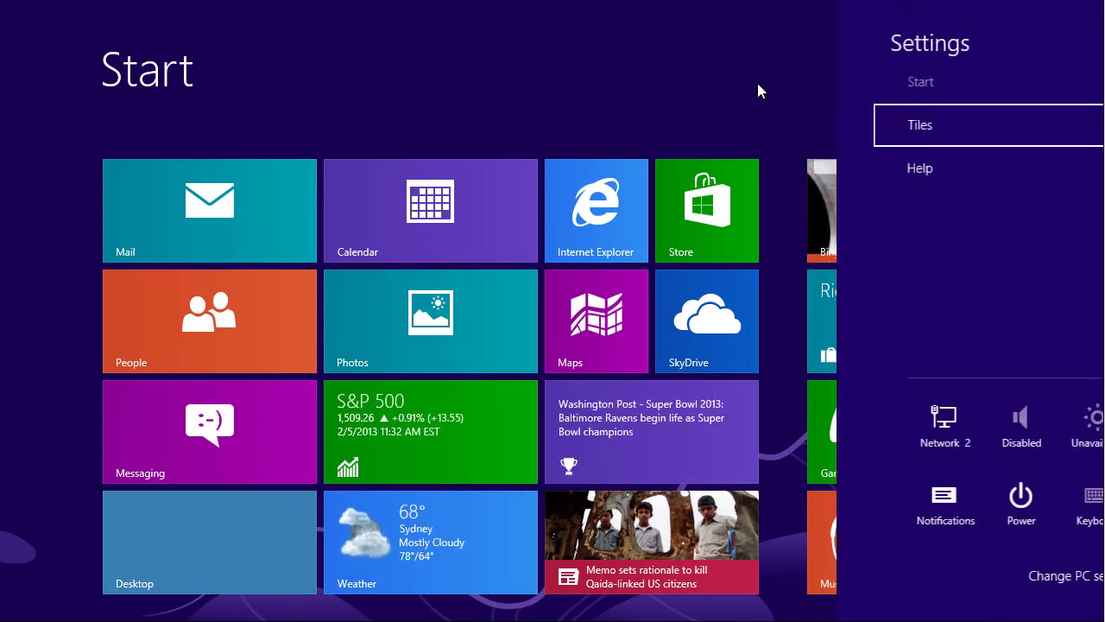
click(676, 99)
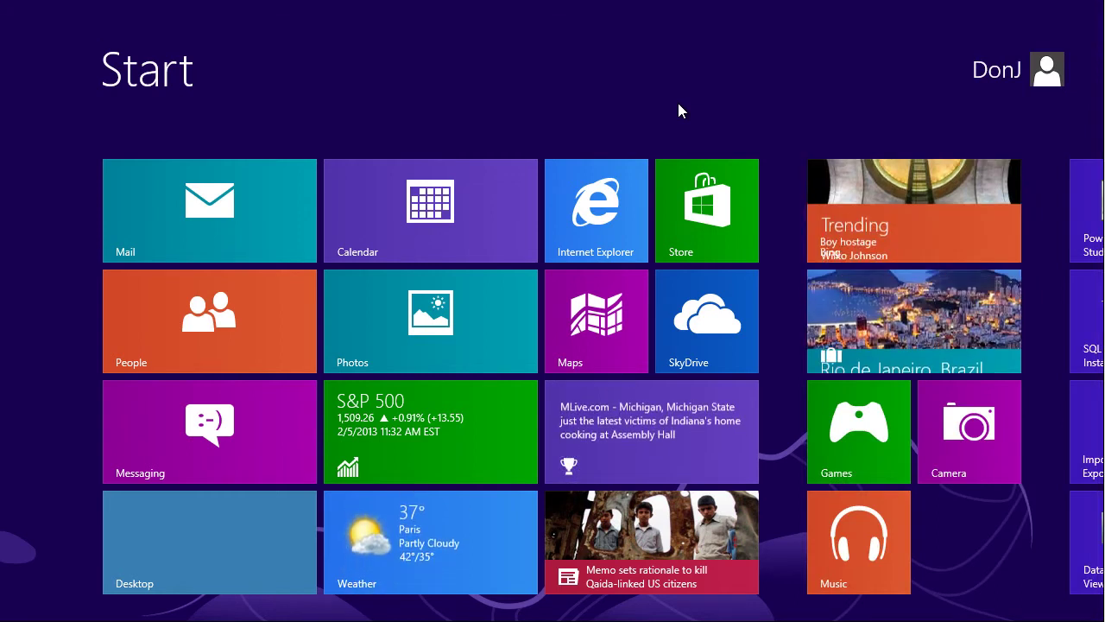
key(super+c)
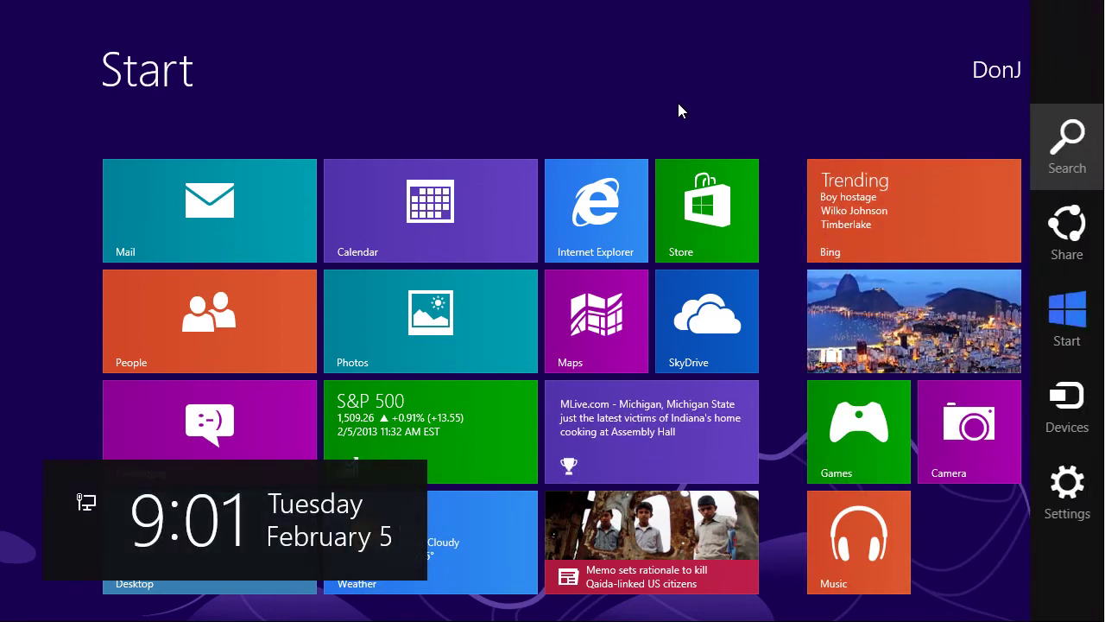
click(1070, 492)
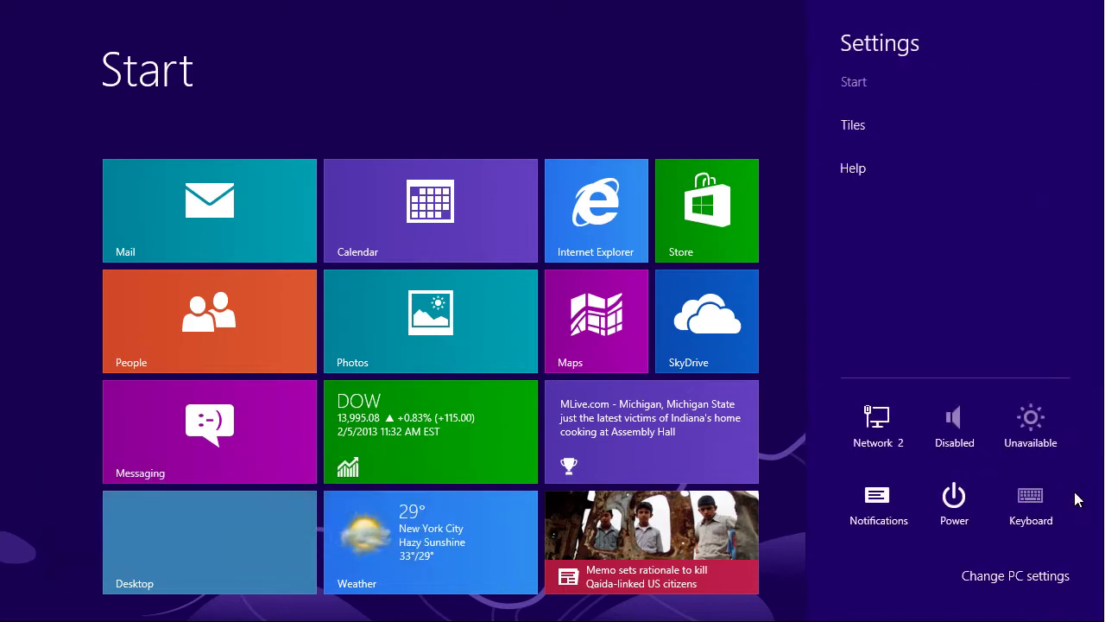
click(212, 584)
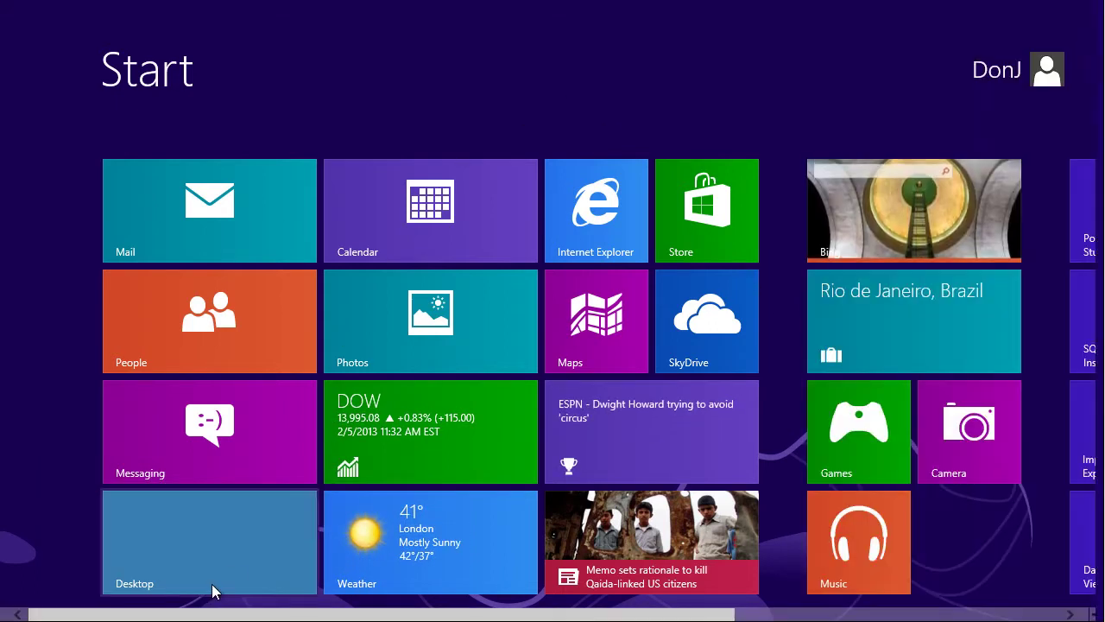
Switch to the desktop, show its charms and Settings pane, and open the full PC settings.
click(212, 584)
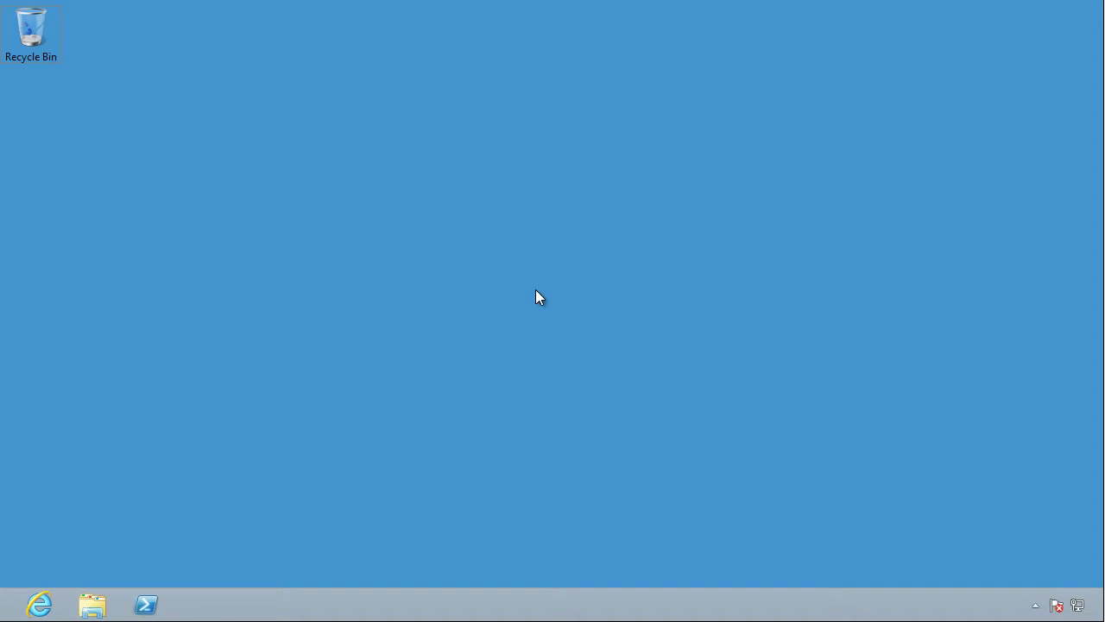
key(super+c)
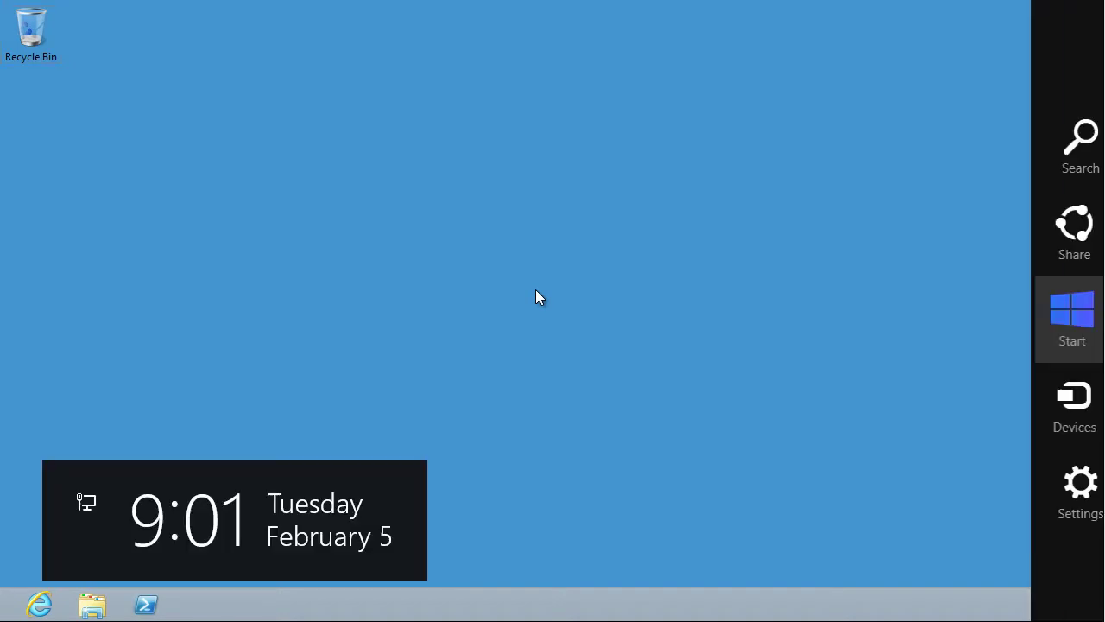
key(super+i)
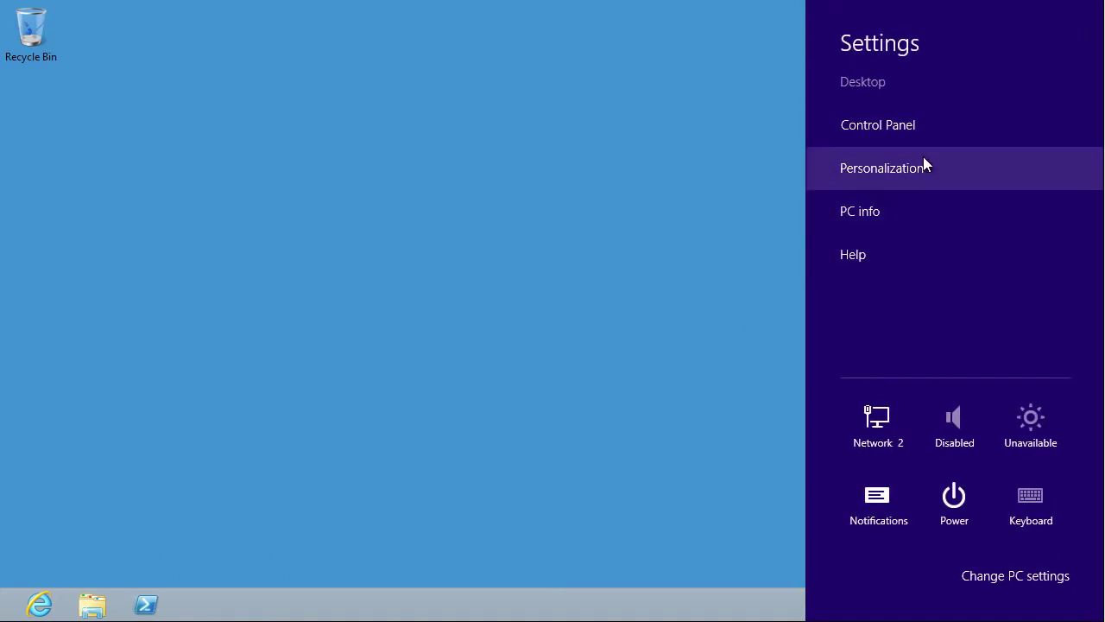
click(972, 577)
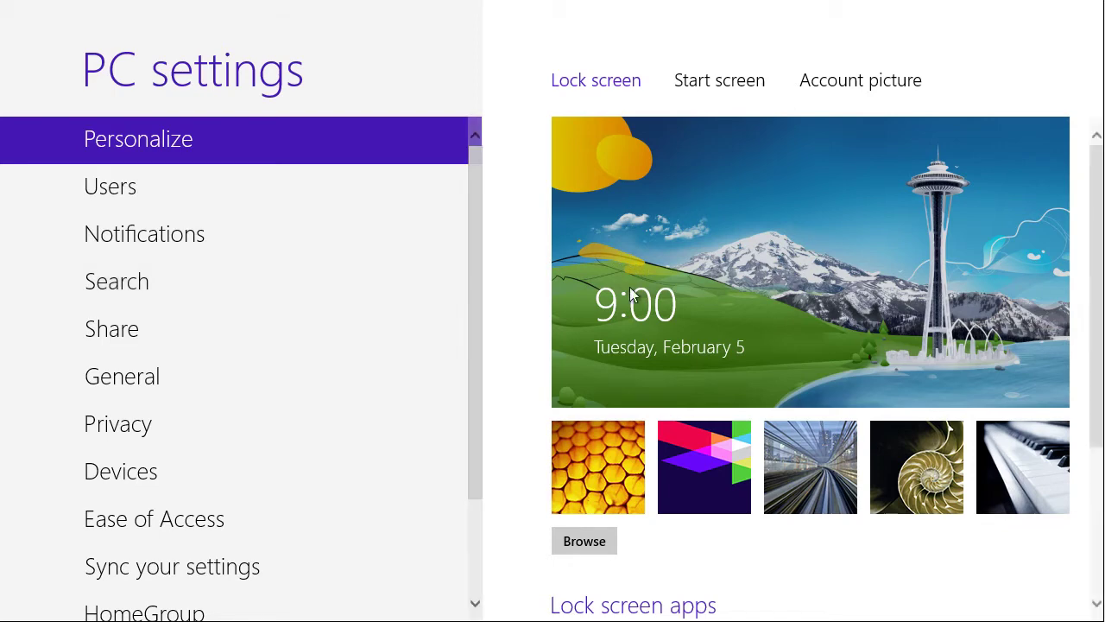
Look through the Lock screen, Start screen and Account picture pages of the Personalize settings.
drag(1094, 162, 1065, 103)
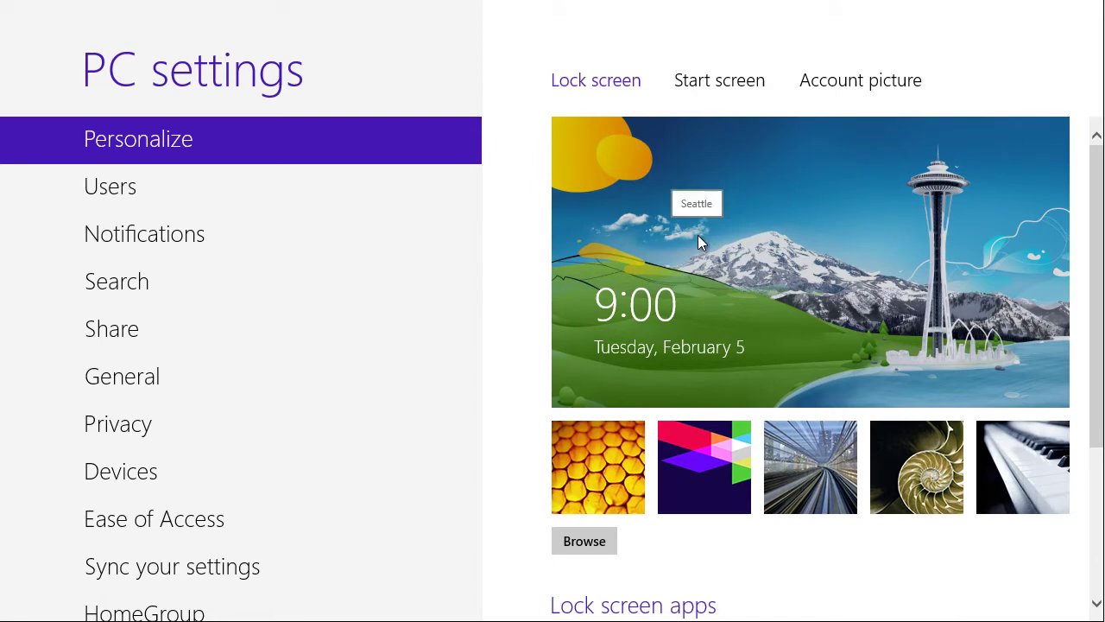
click(762, 89)
click(838, 81)
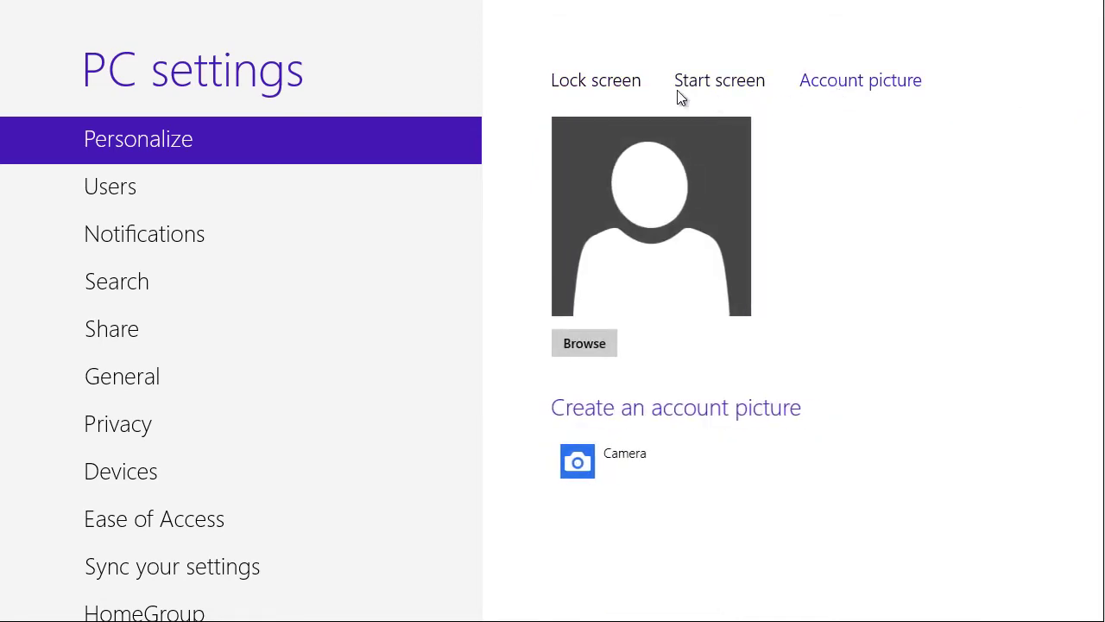
click(586, 87)
Review the Notifications, Share and Search categories of PC settings and return to the Start screen.
click(173, 253)
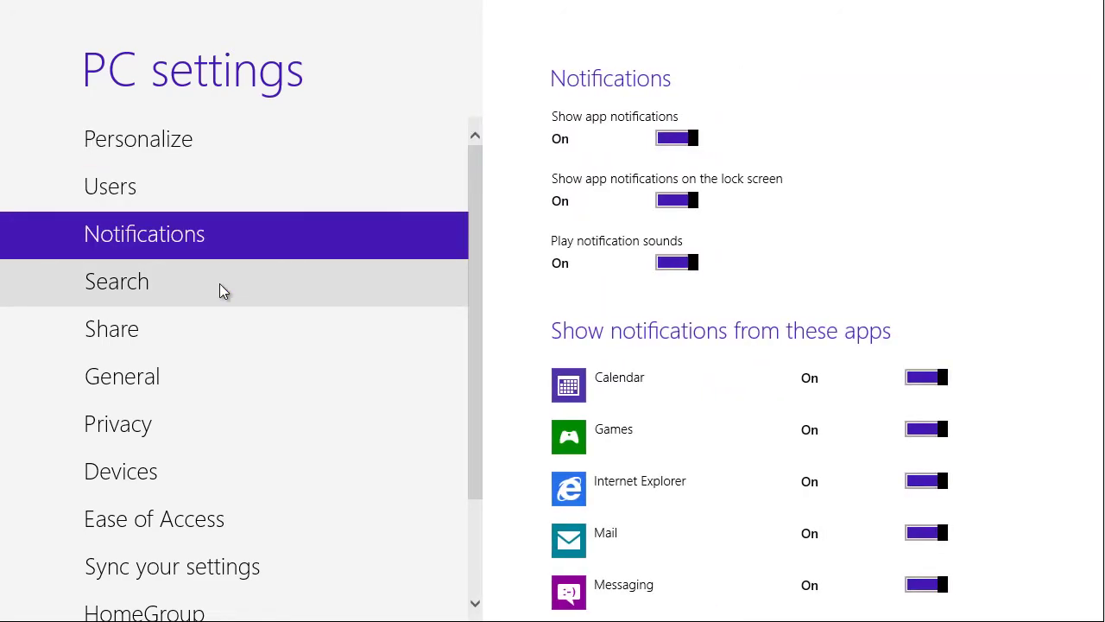
click(113, 337)
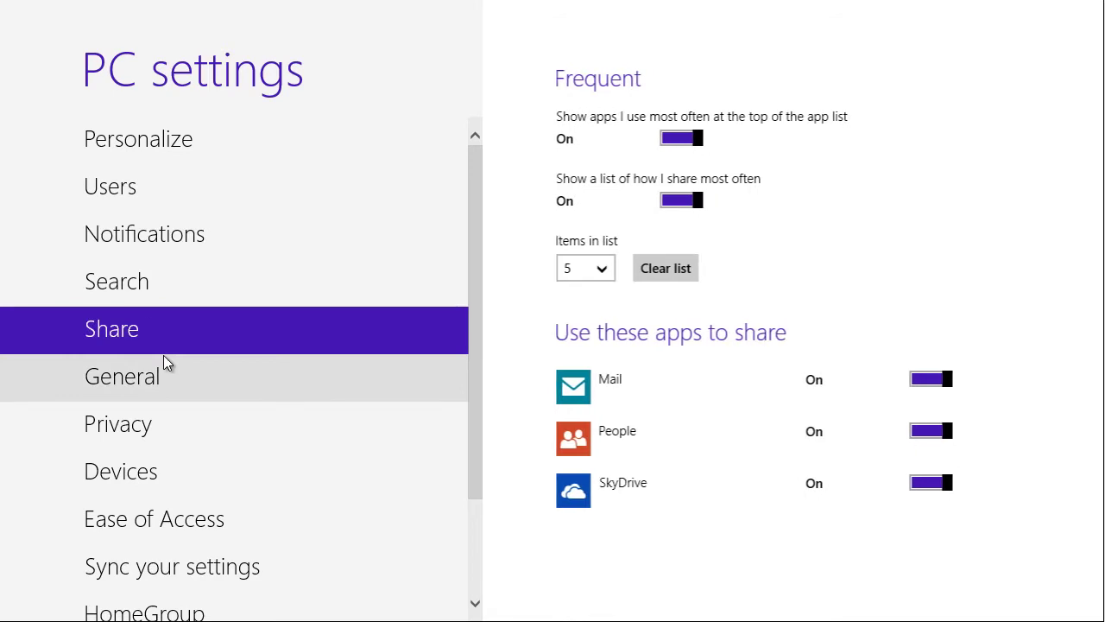
click(140, 278)
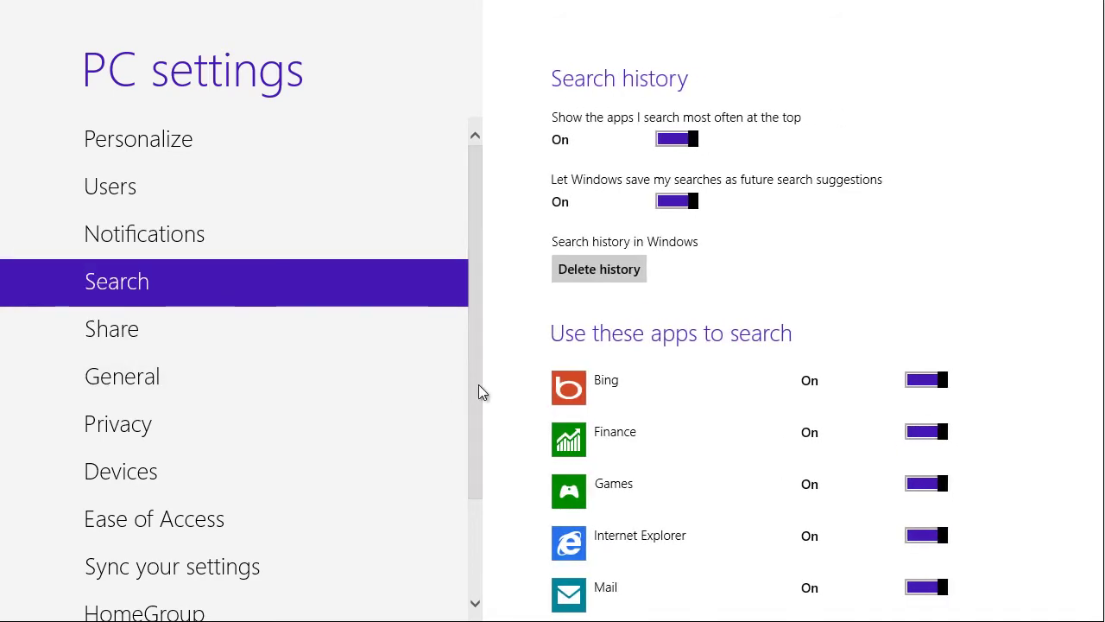
drag(481, 392, 481, 217)
key(super)
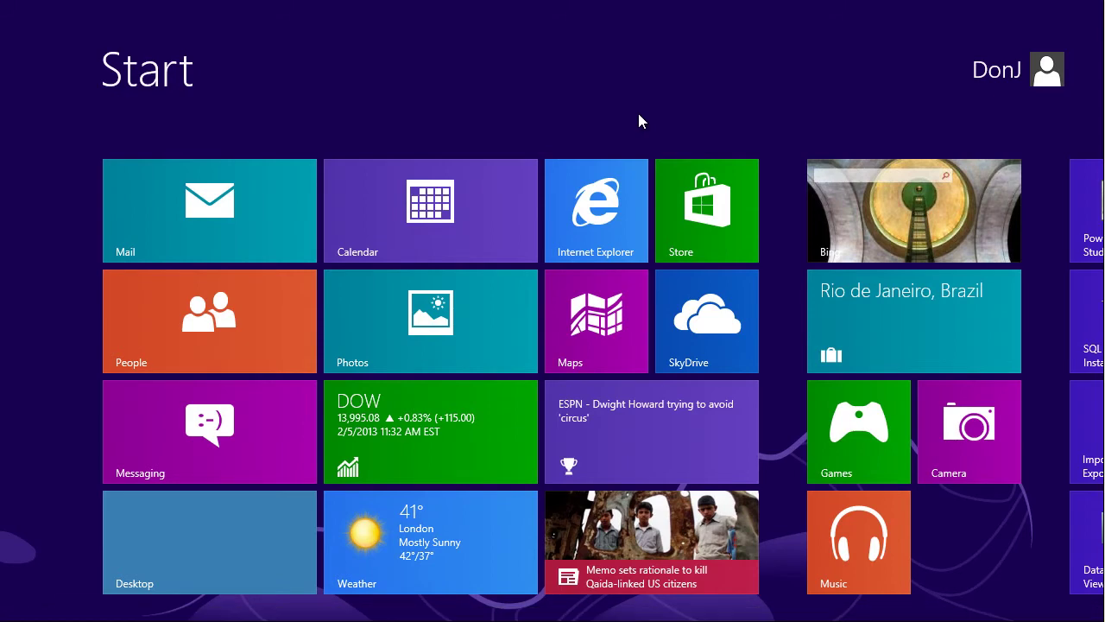
Bring up the Start screen's Settings pane through the charms, dismiss it, and show it again directly.
key(super+c)
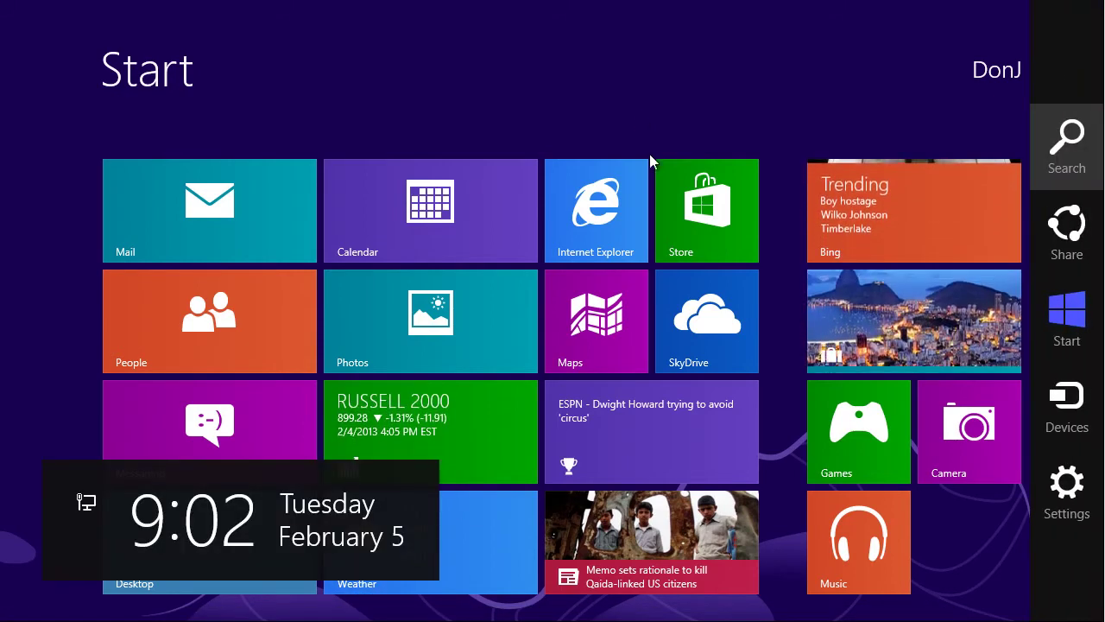
click(1060, 473)
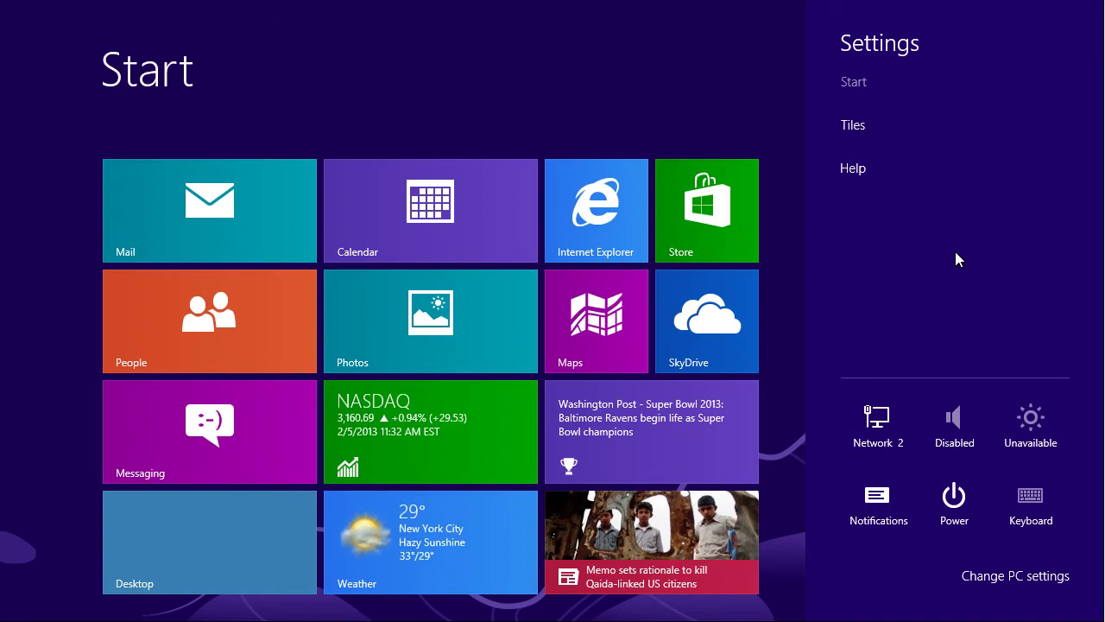
click(769, 138)
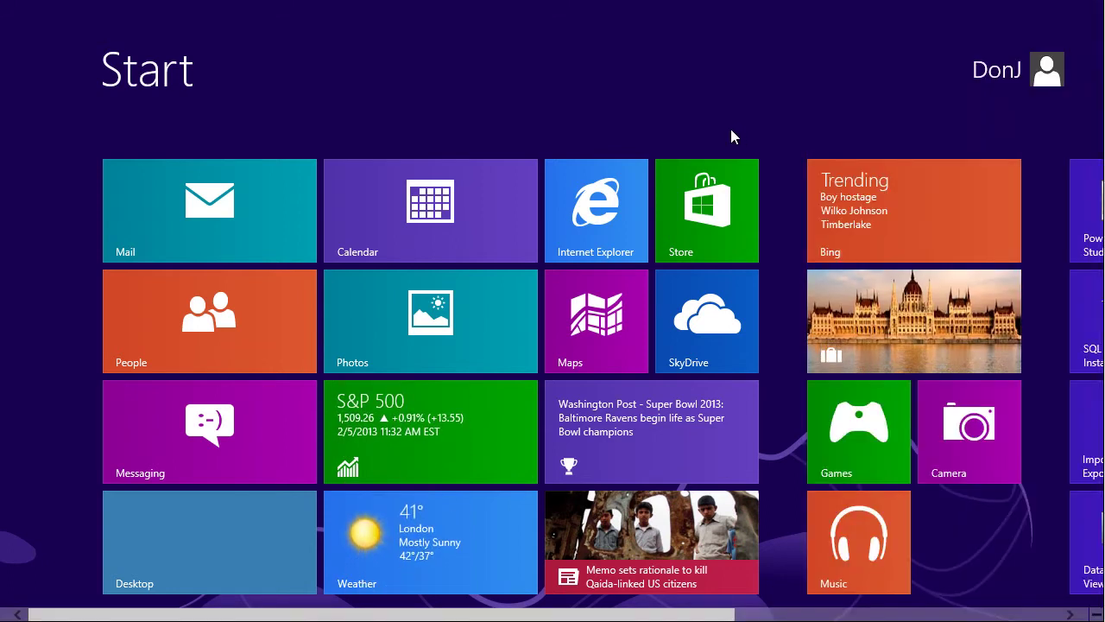
key(super+i)
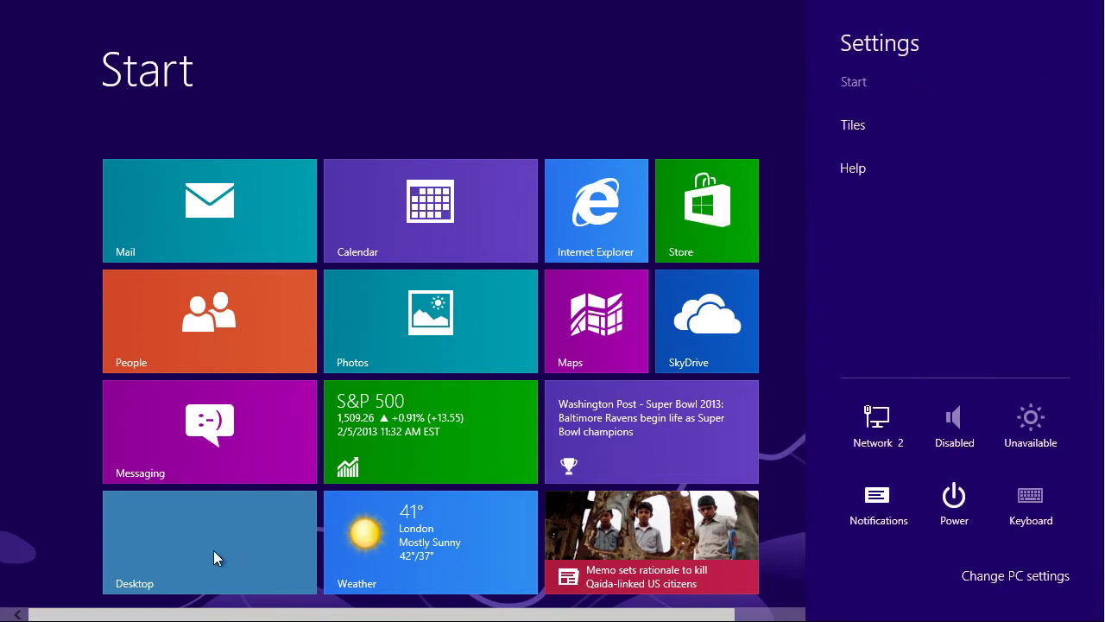
Open Control Panel from the desktop's Settings pane and display its items as small icons.
click(213, 550)
click(205, 545)
key(super+i)
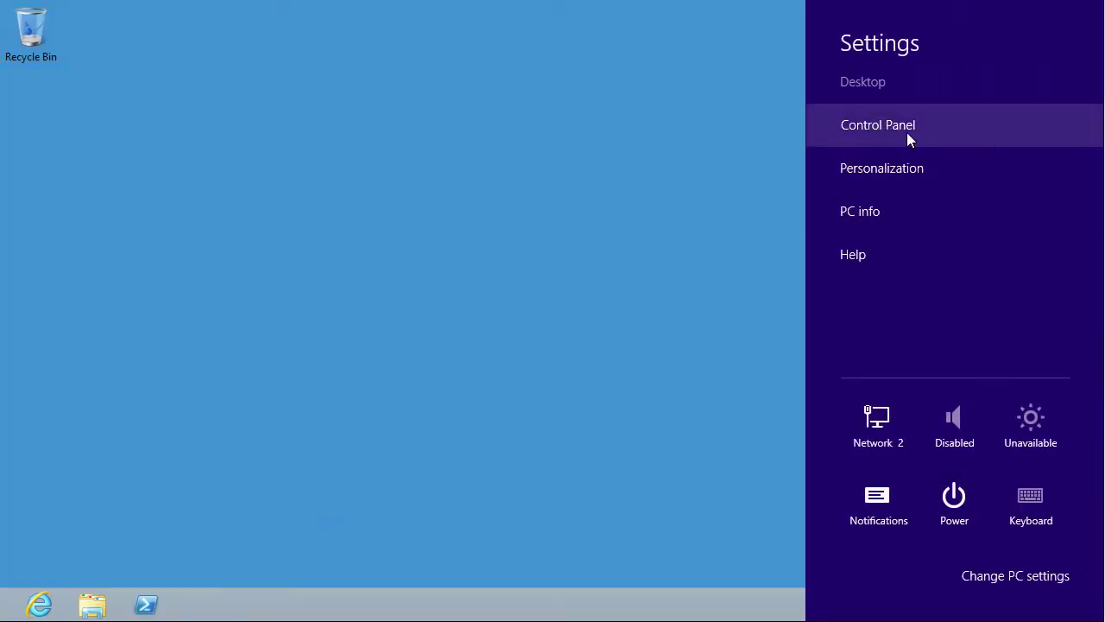
click(881, 126)
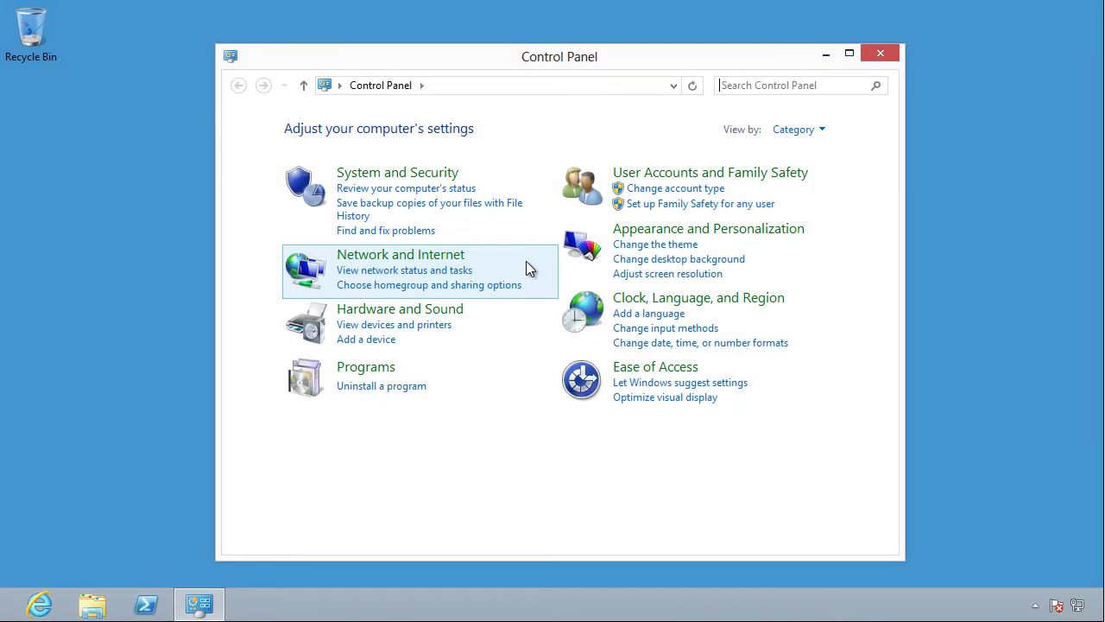
click(805, 131)
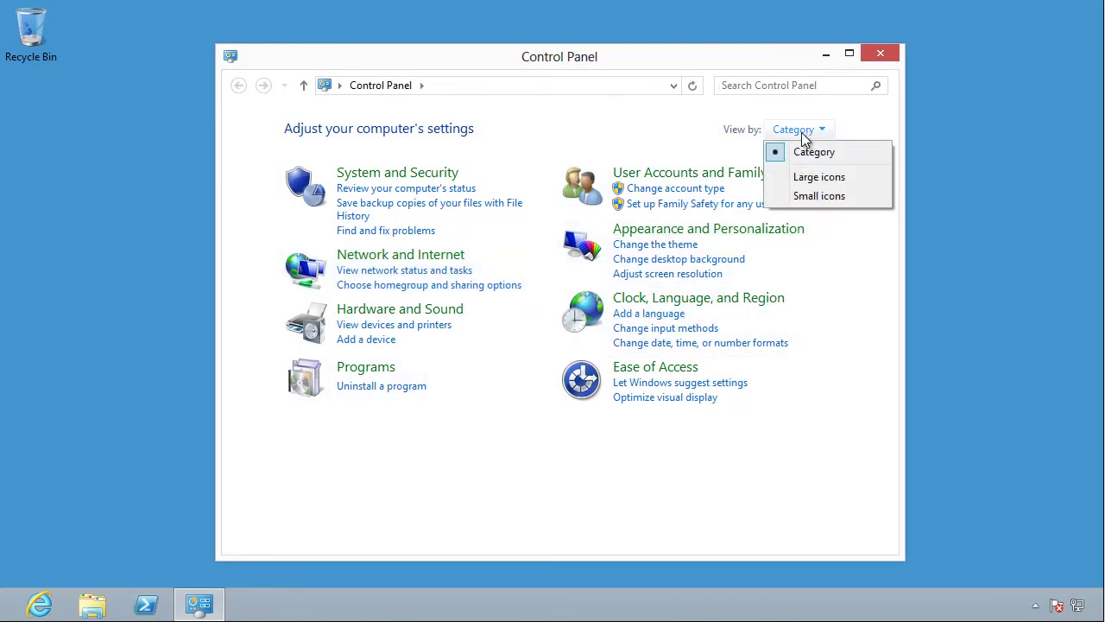
click(829, 195)
Open Administrative Tools from Control Panel to view it, and close both windows.
click(682, 185)
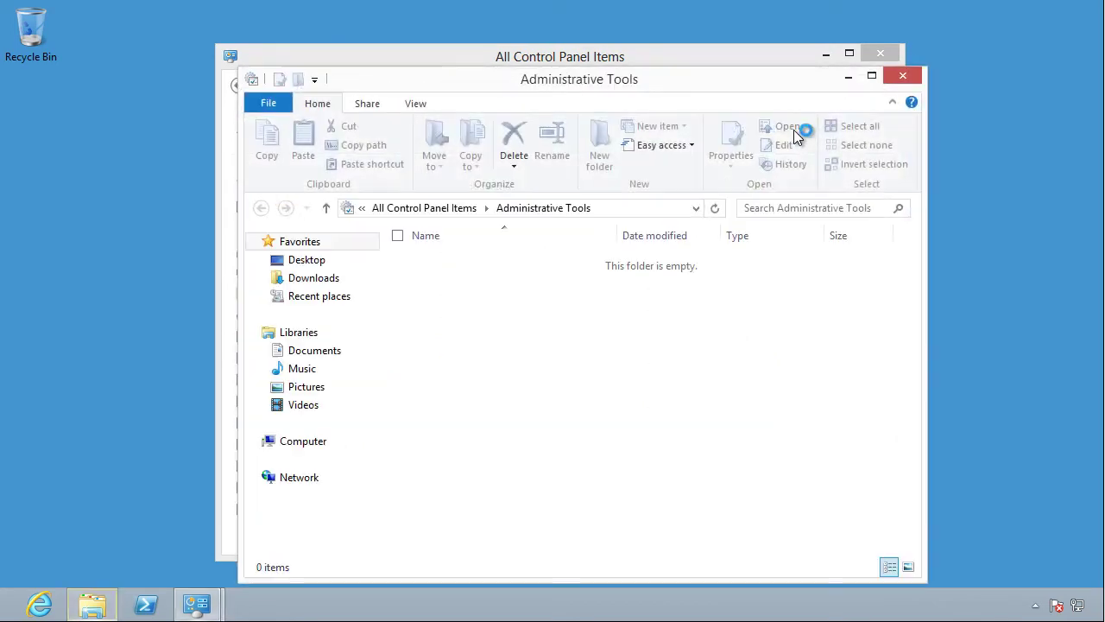
click(903, 76)
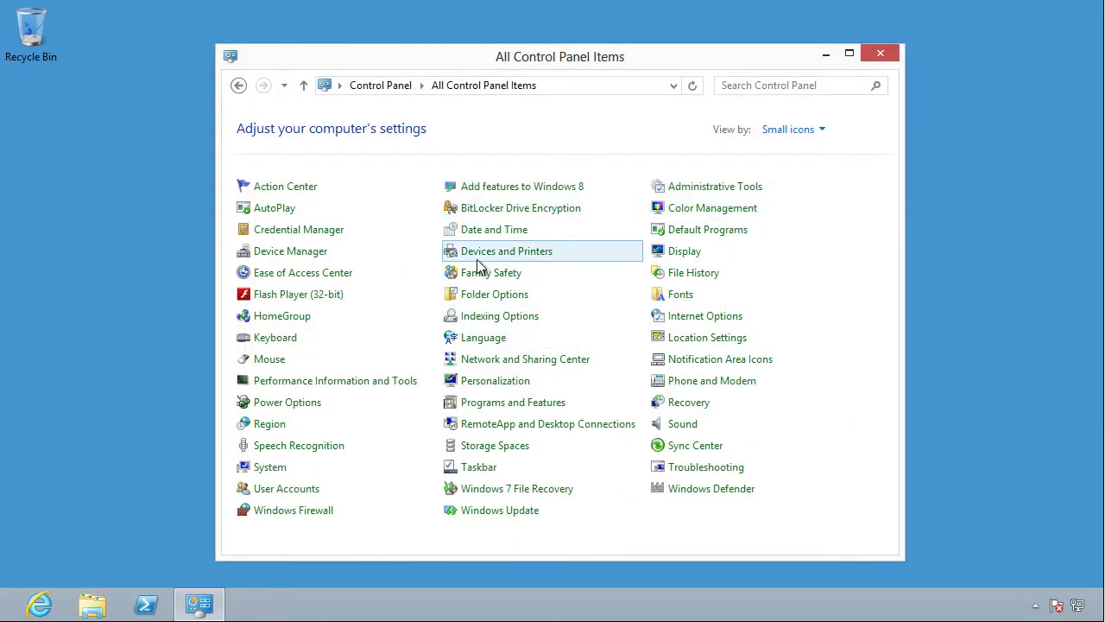
click(880, 55)
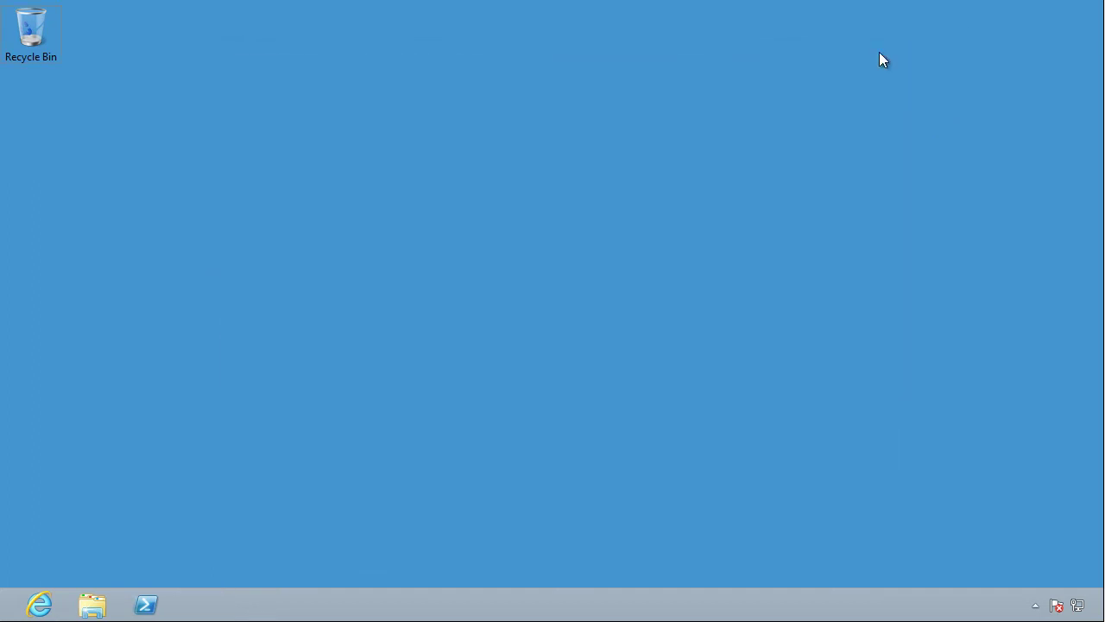
Reopen Control Panel from the desktop's Settings pane, maximize and restore its window, and close it.
key(super)
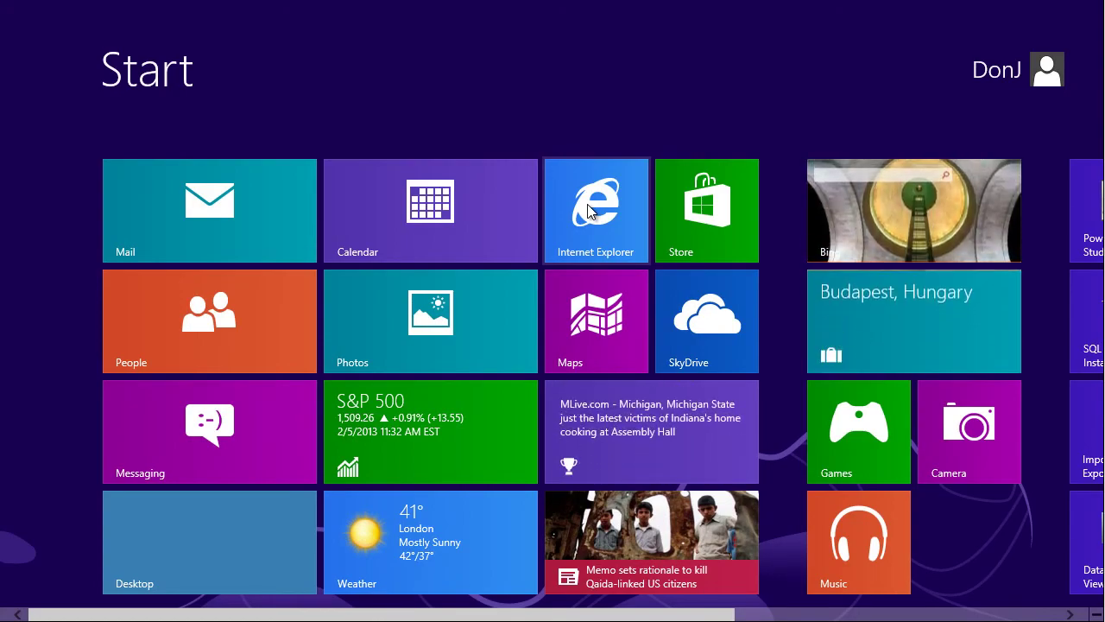
key(super)
key(super+i)
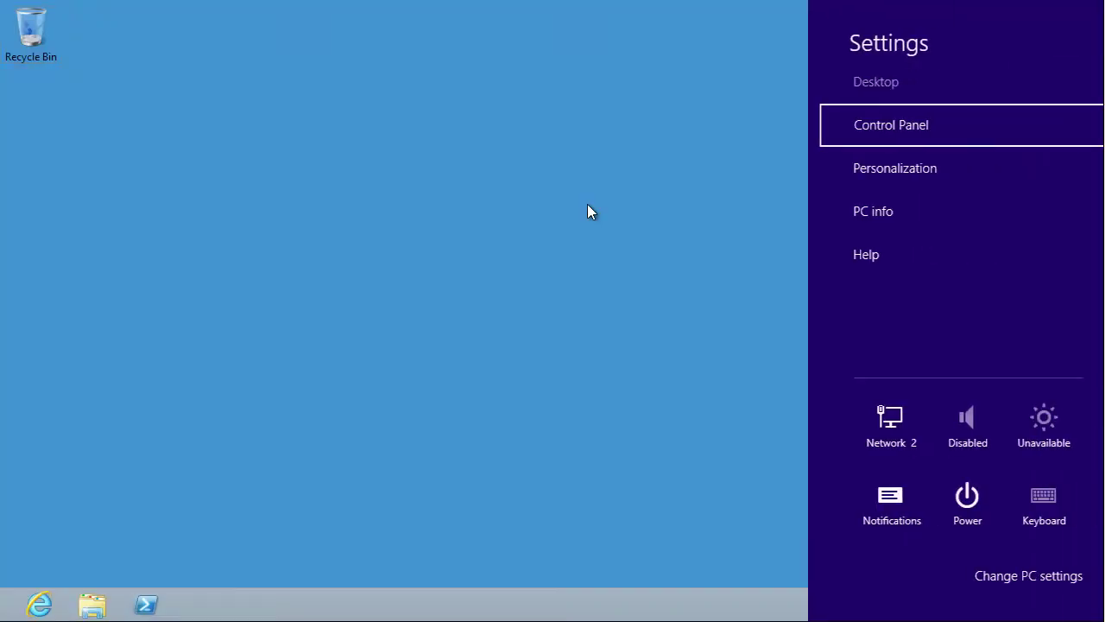
click(814, 121)
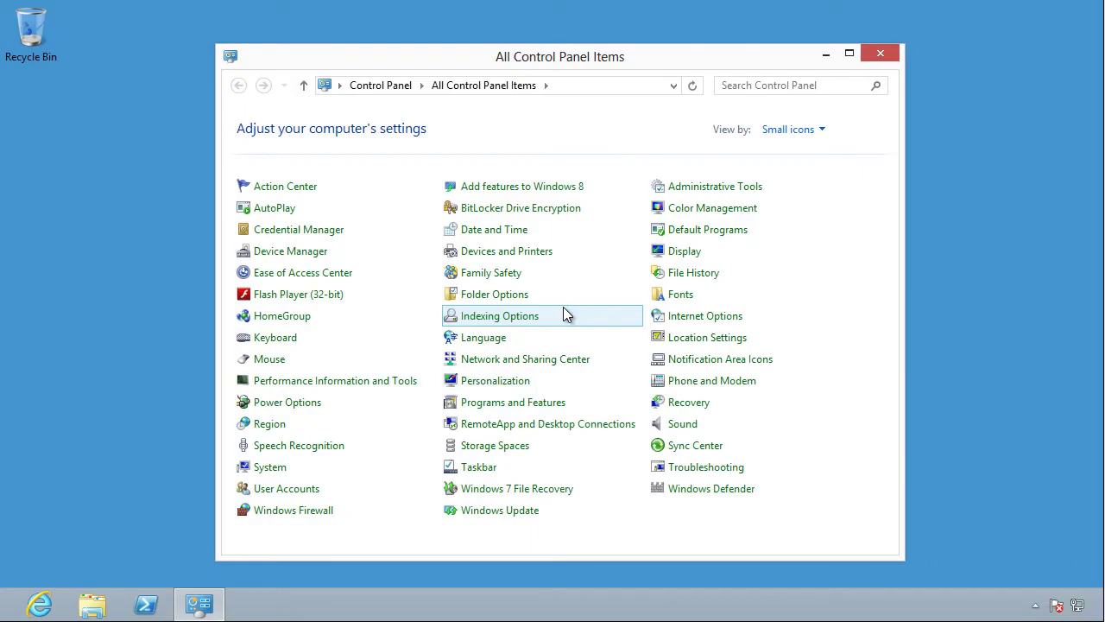
double_click(899, 44)
click(1051, 10)
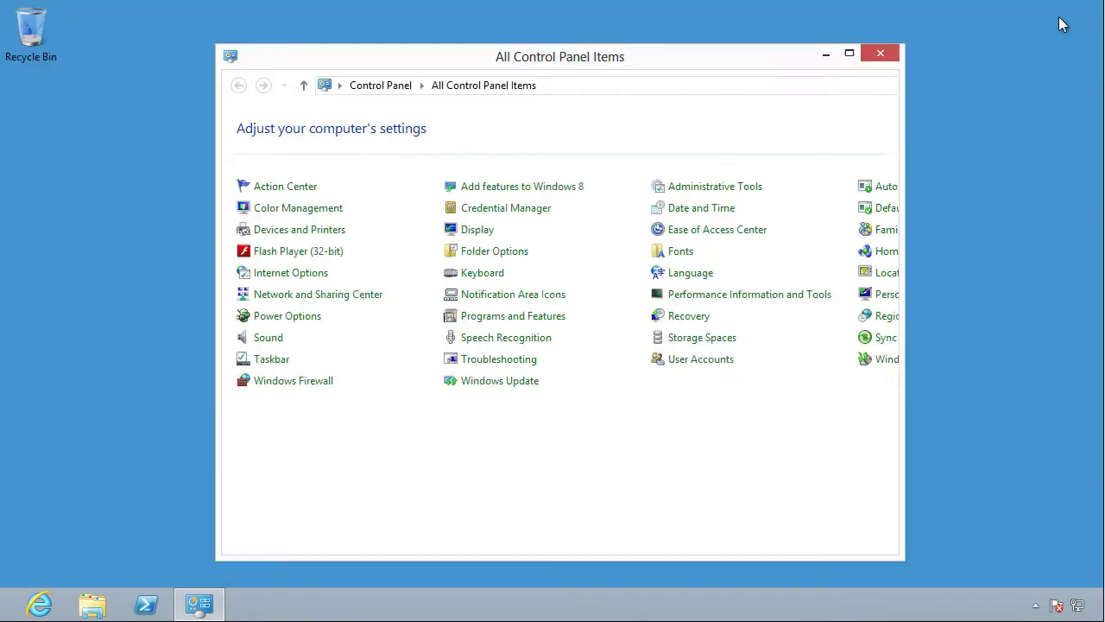
click(889, 51)
Open PC settings from the desktop's Settings pane to view it, and return to the desktop.
key(super+i)
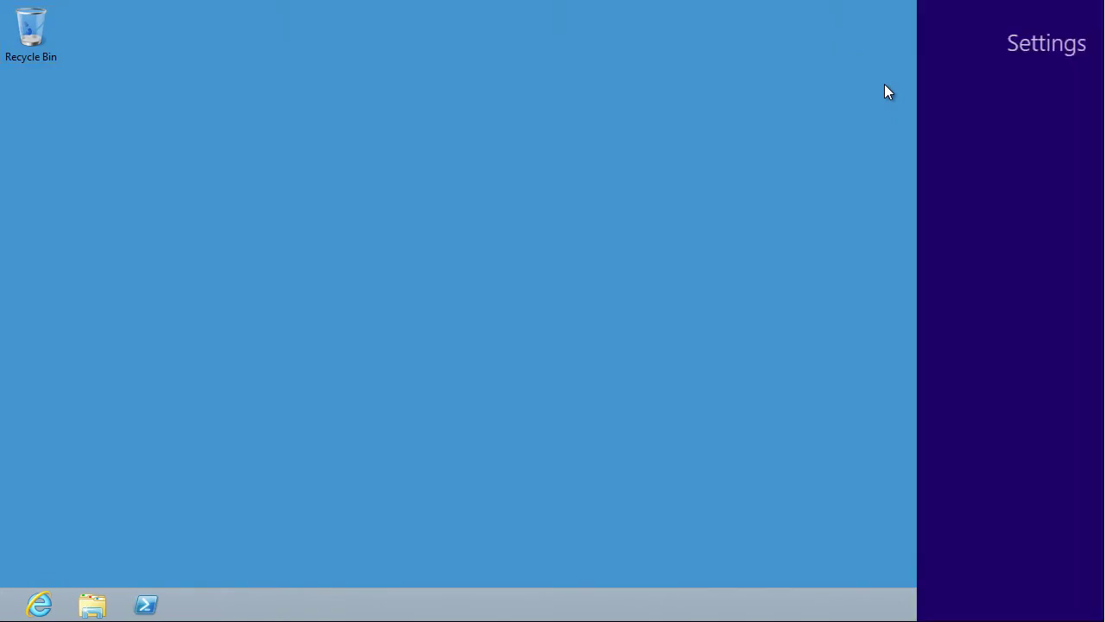
click(986, 579)
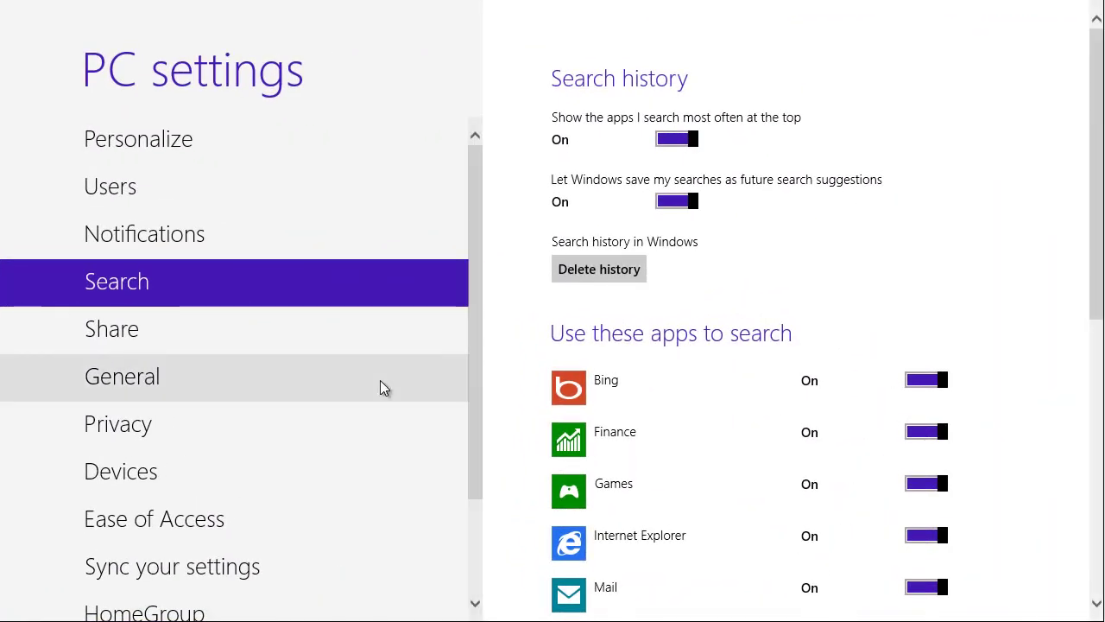
key(super)
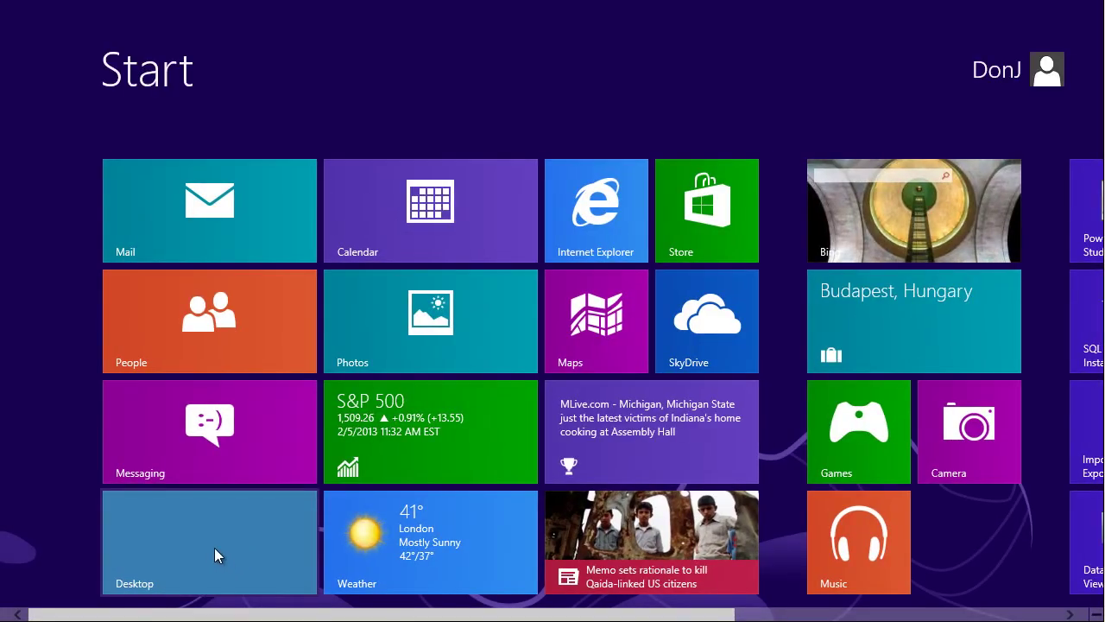
click(216, 549)
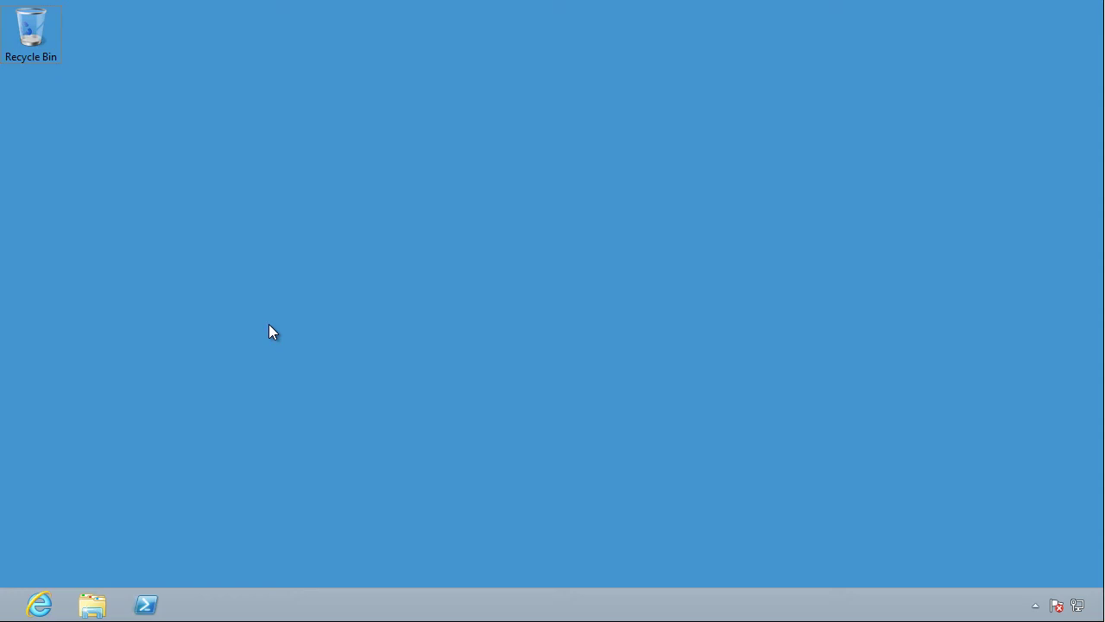
Search the Start screen for "cont", open Control Panel from the results to view it, and close its window.
key(super)
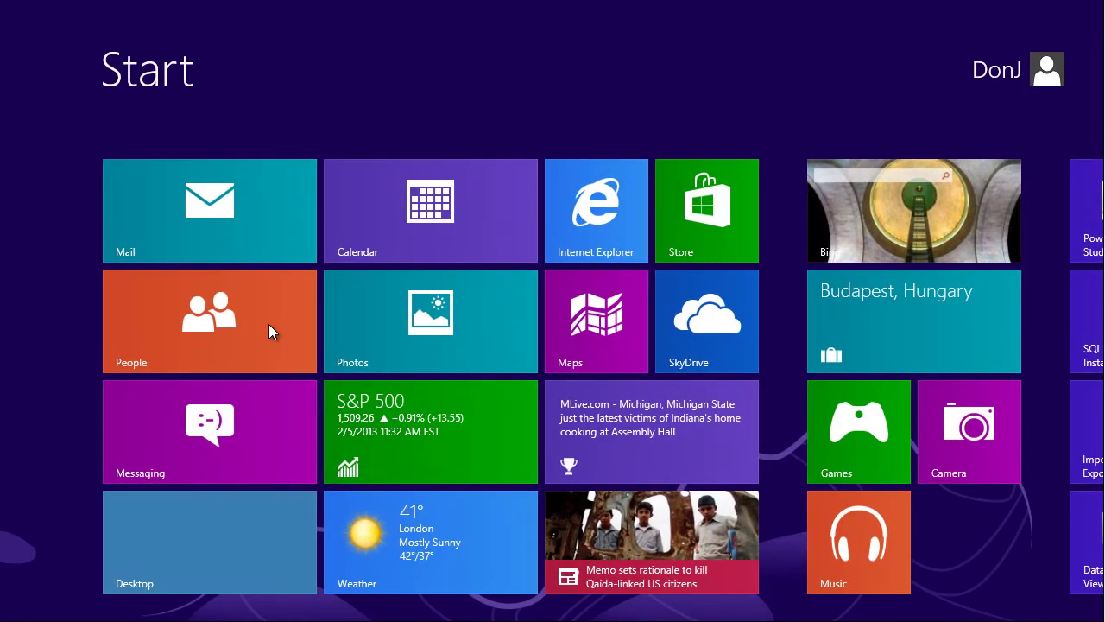
text(cont)
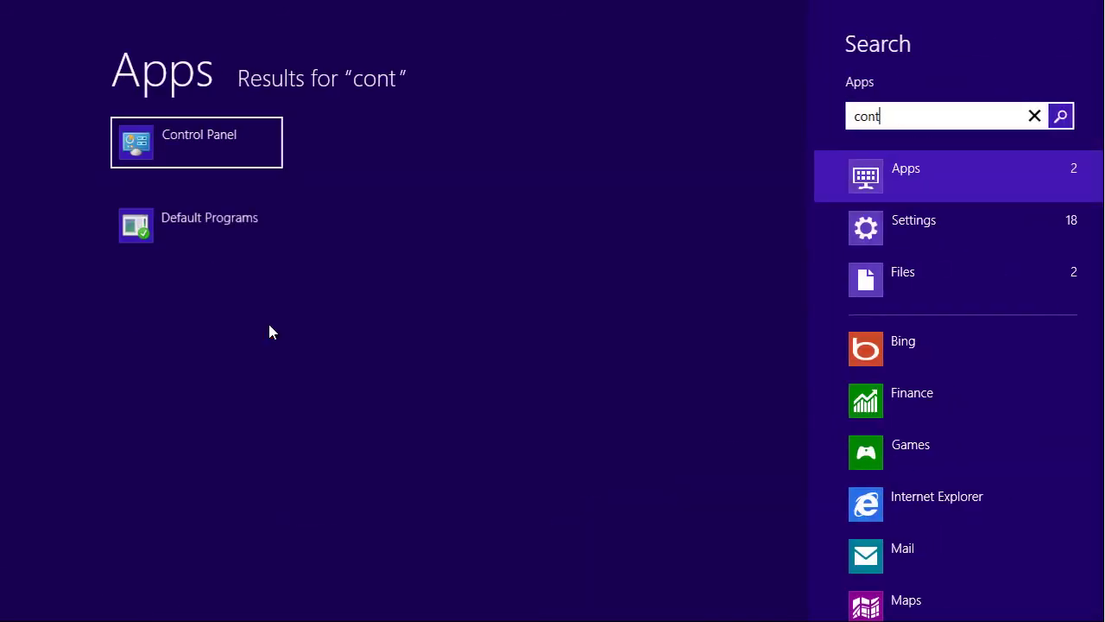
click(190, 160)
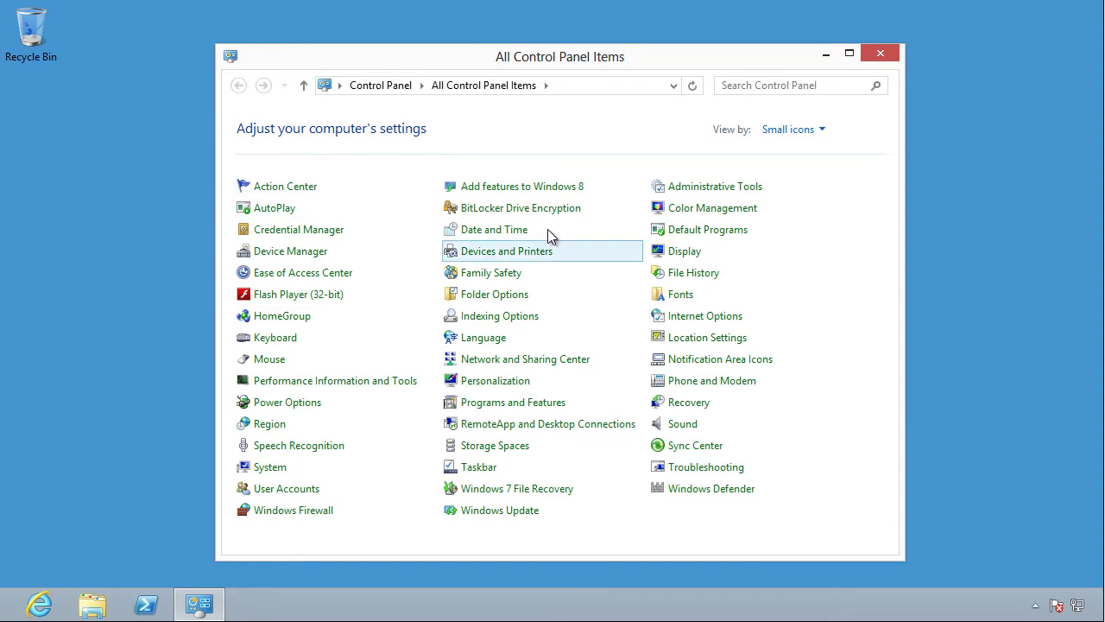
click(881, 55)
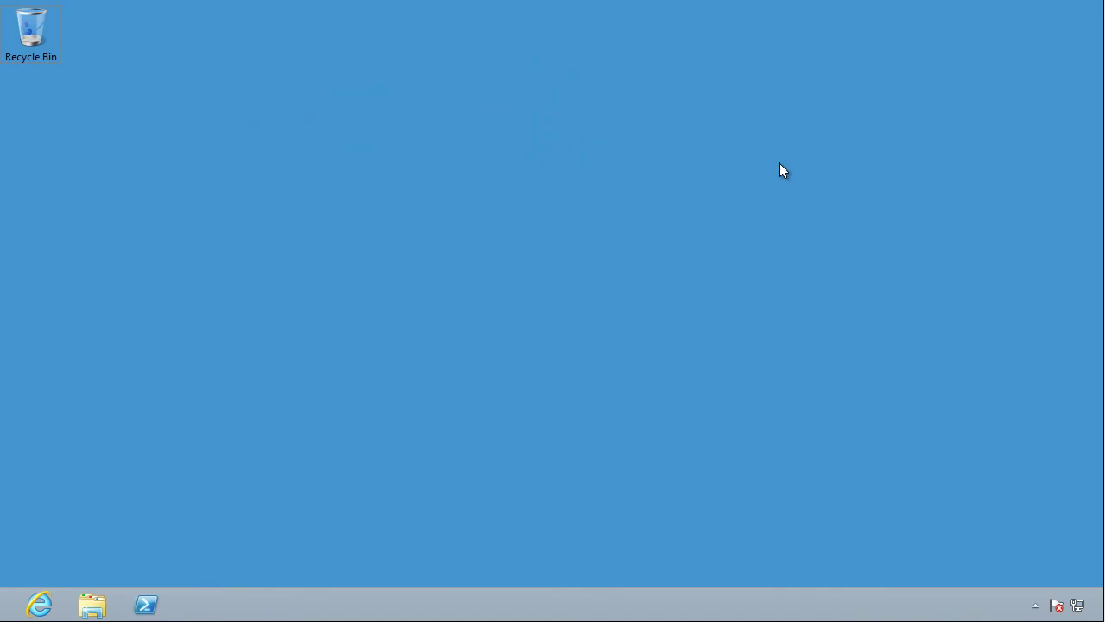
View the sharing option of the Network 2 connection from the desktop's Settings pane, dismiss it, and return to the desktop.
key(super+i)
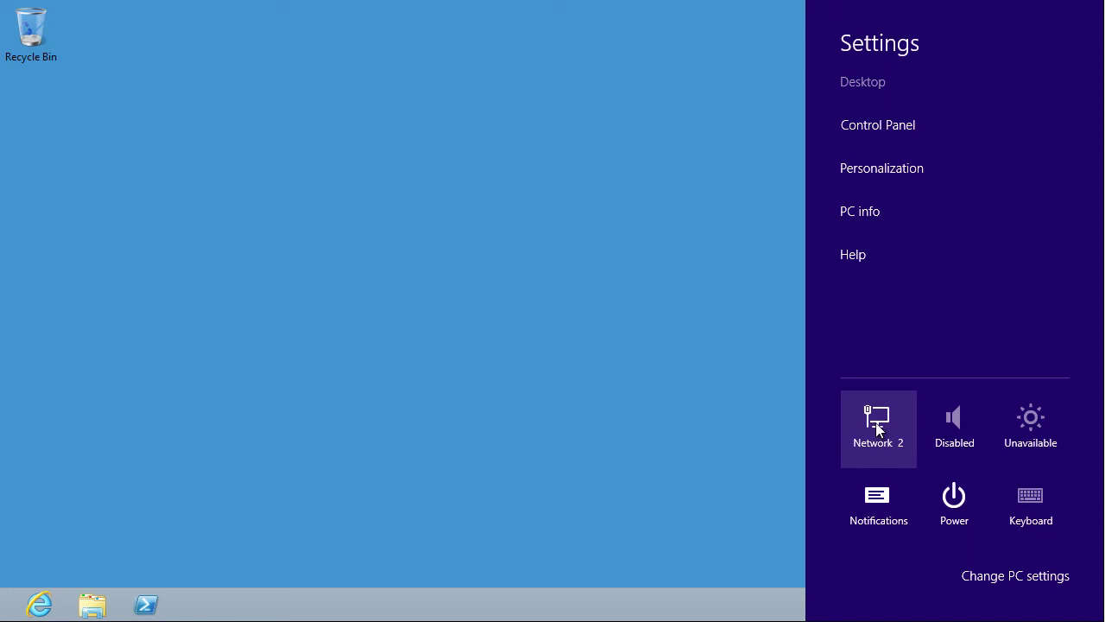
click(875, 423)
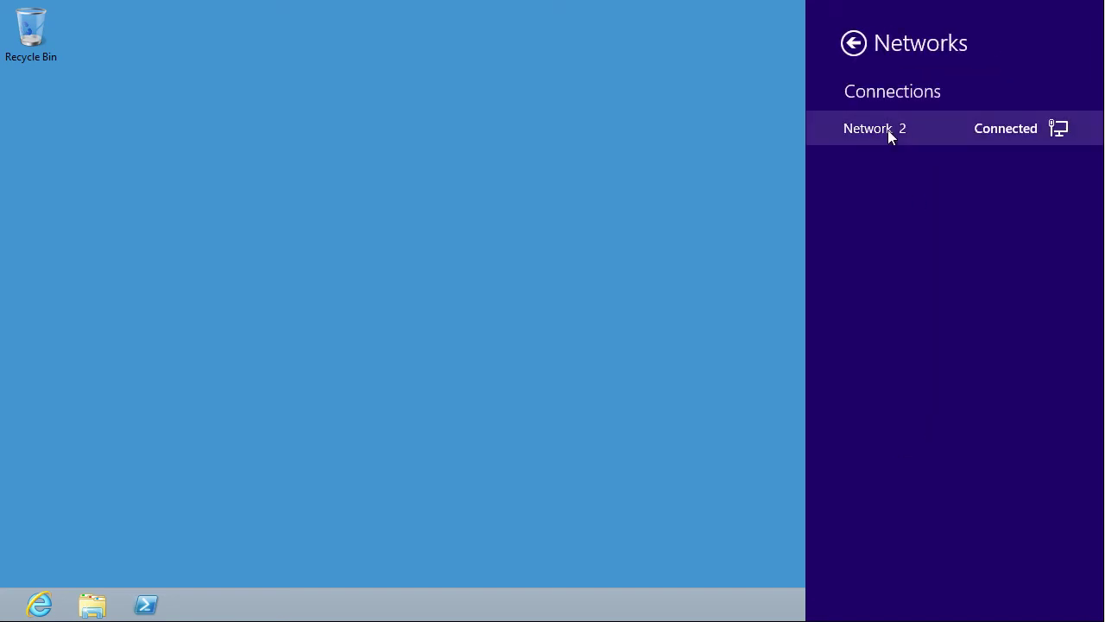
right_click(888, 130)
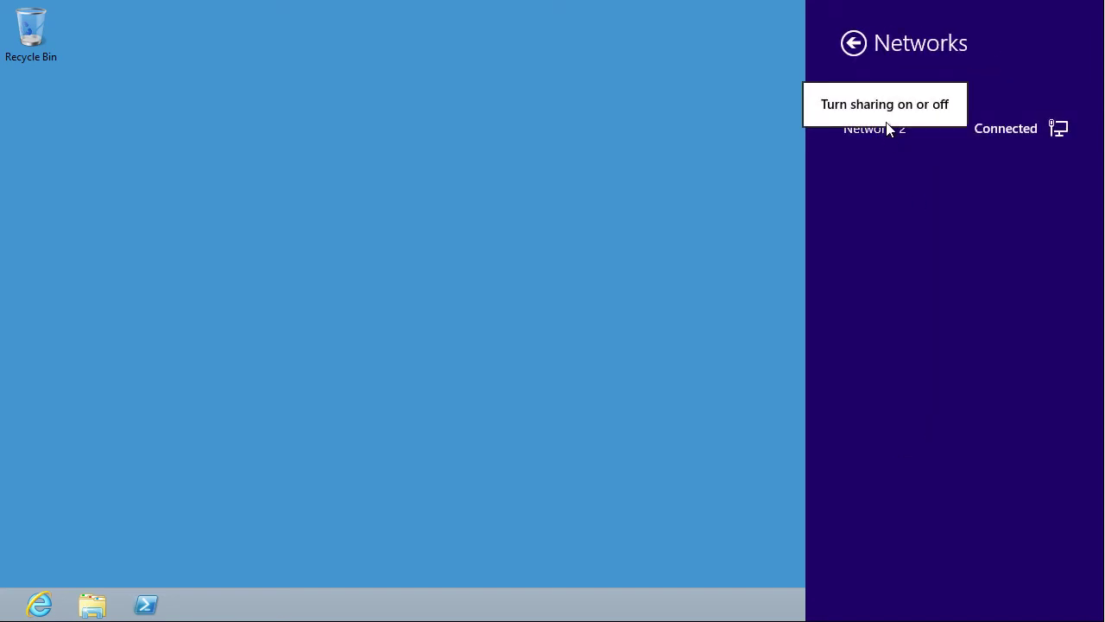
click(941, 195)
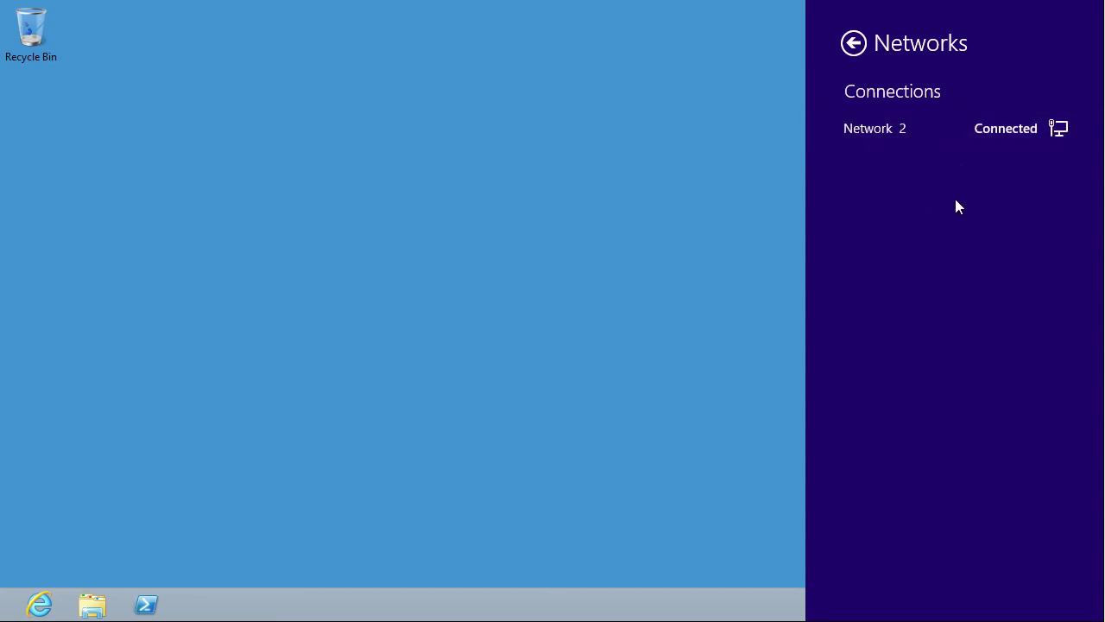
click(854, 45)
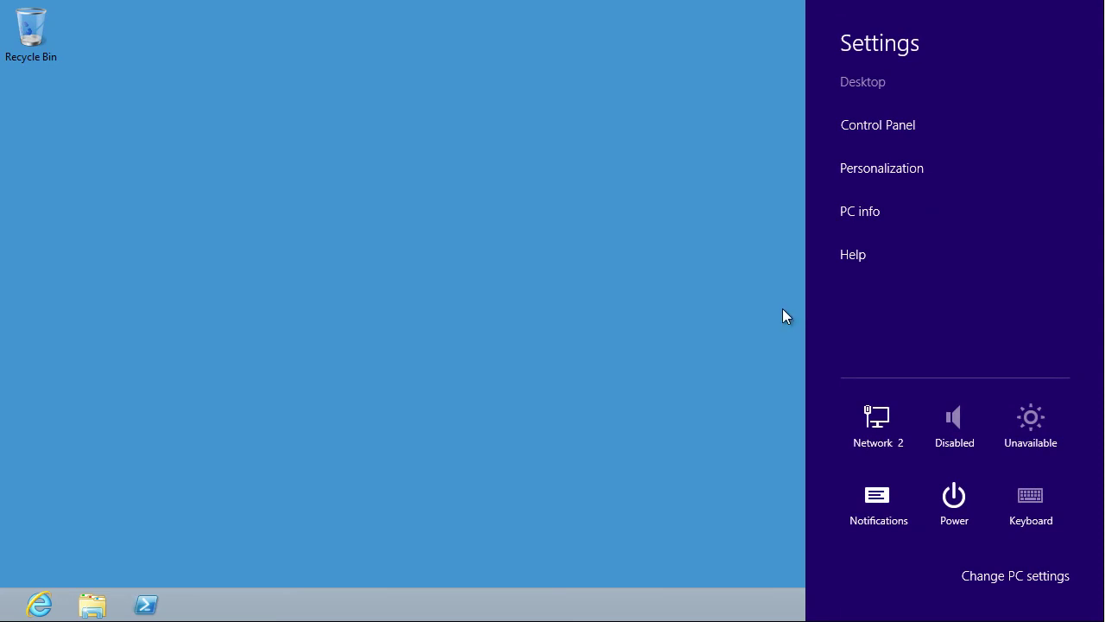
click(756, 327)
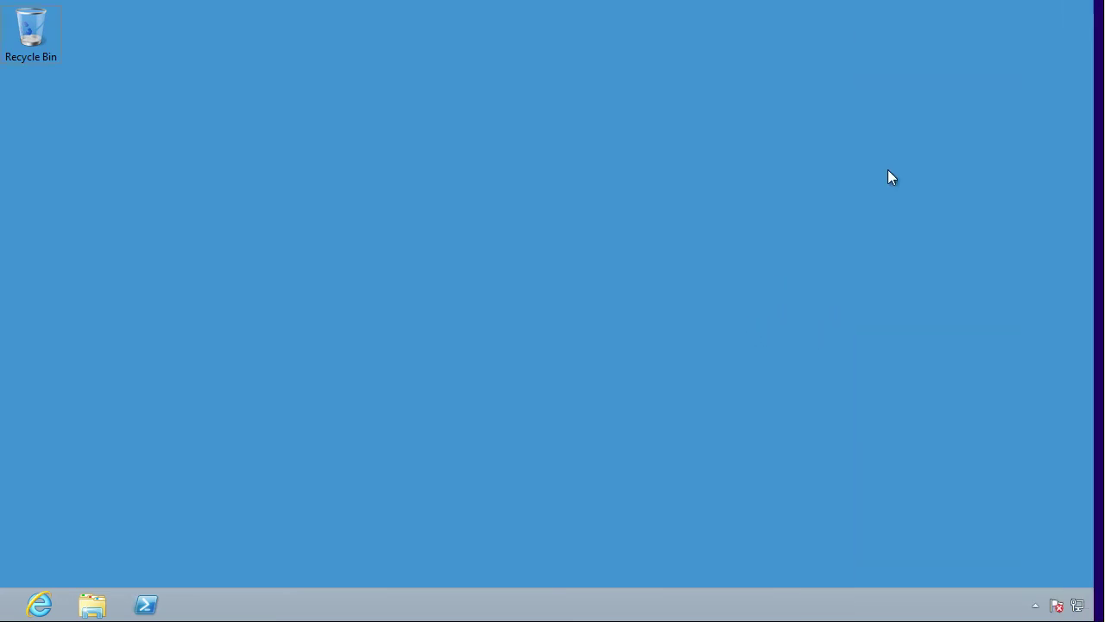